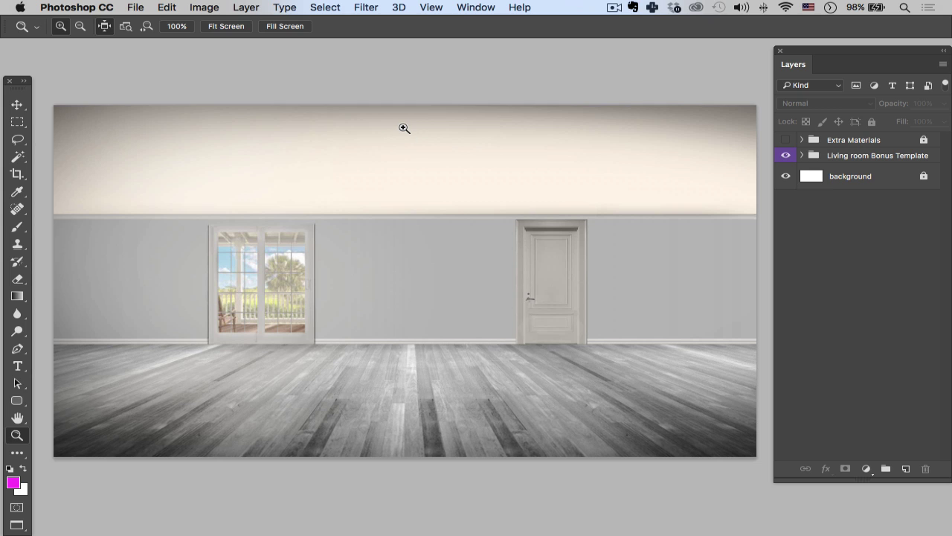
- Bring the examples.psd chair document to the front with its document tabs visible
key(ctrl+Tab)
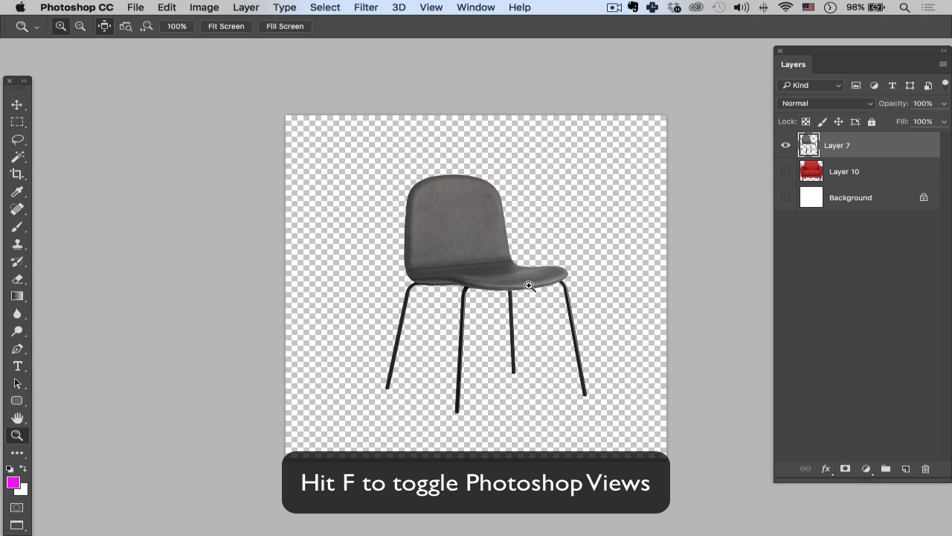
key(f)
key(f)
key(f)
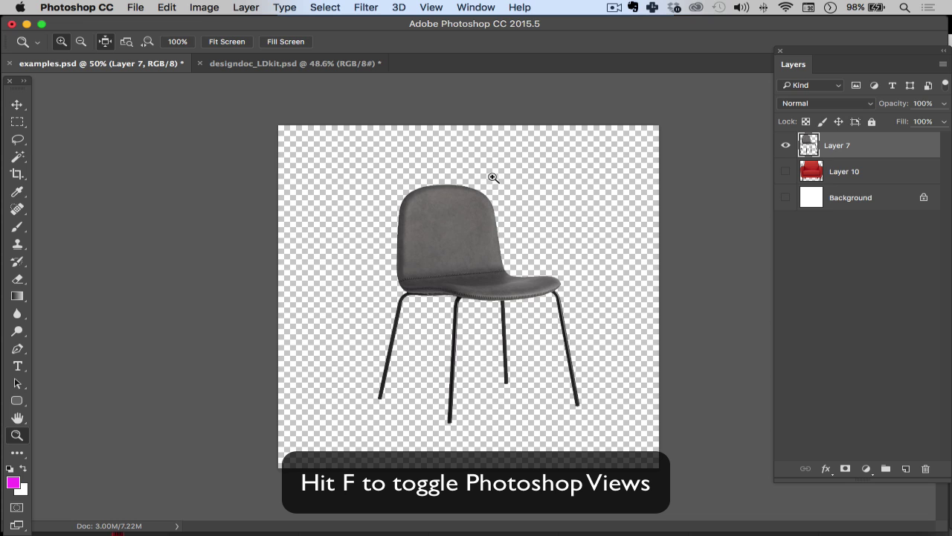
click(232, 64)
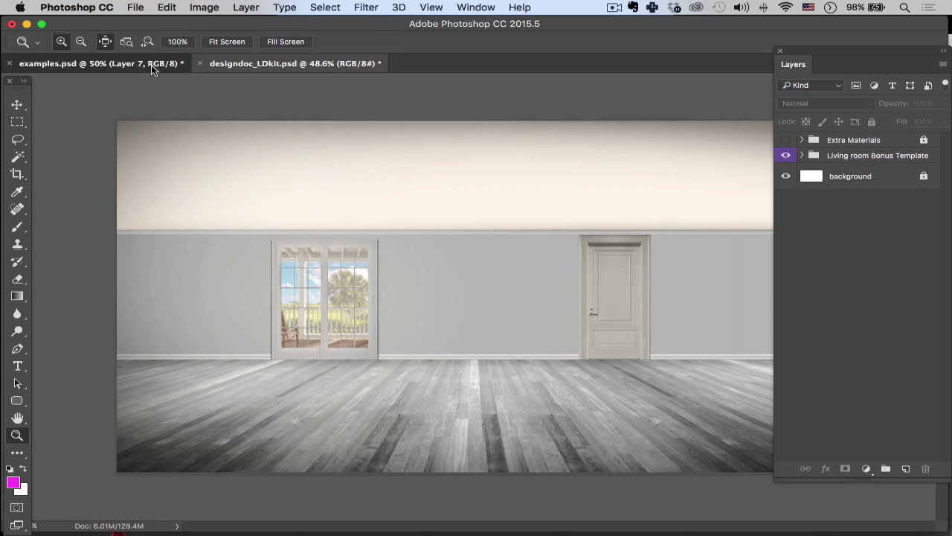
click(151, 65)
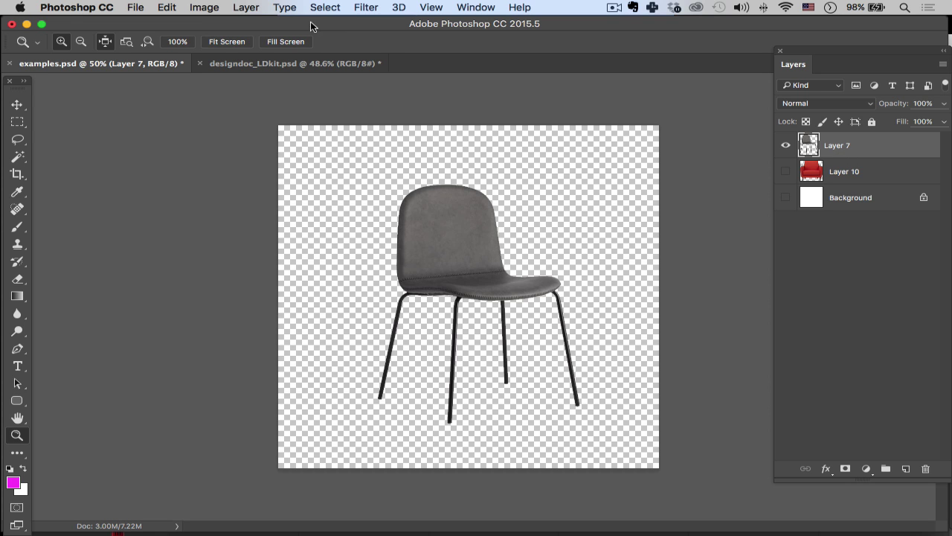
- Duplicate the grey chair layer into the designdoc_LDkit.psd document
click(246, 8)
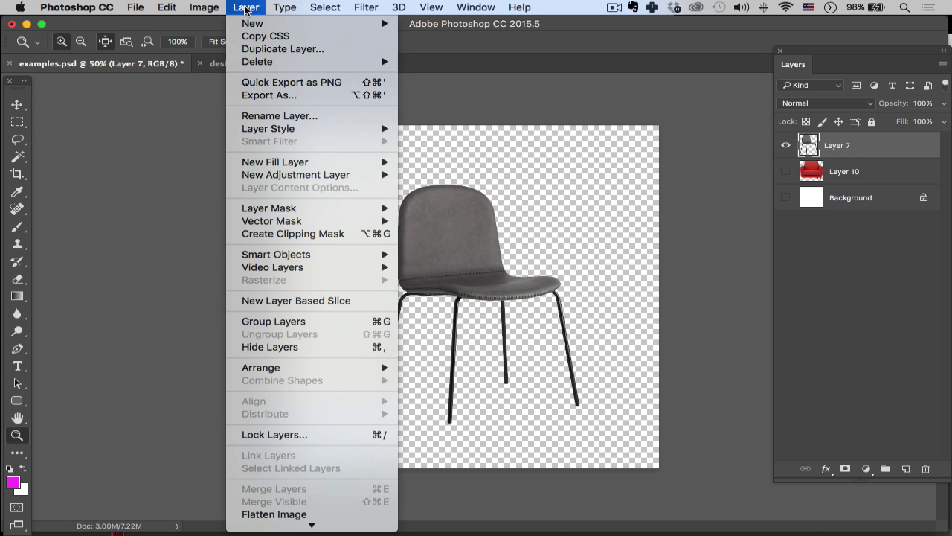
click(277, 49)
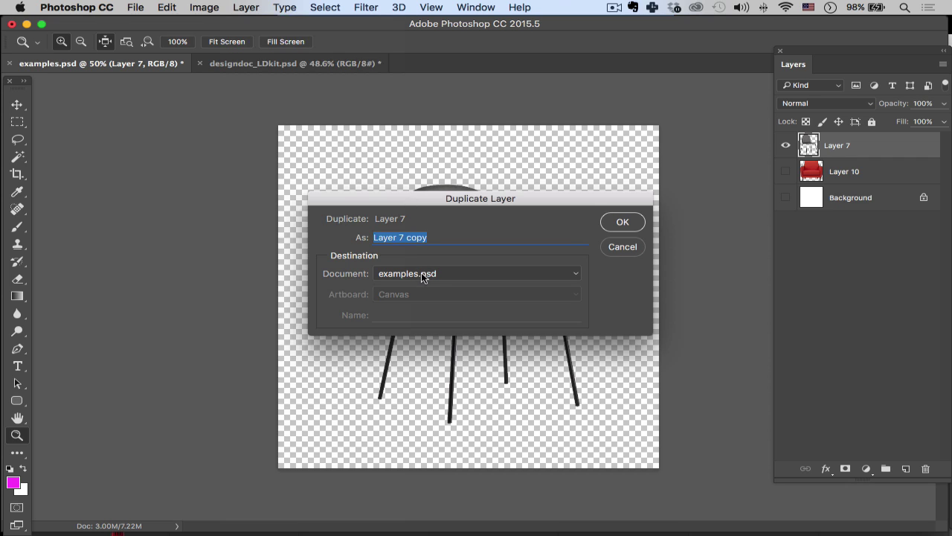
click(421, 275)
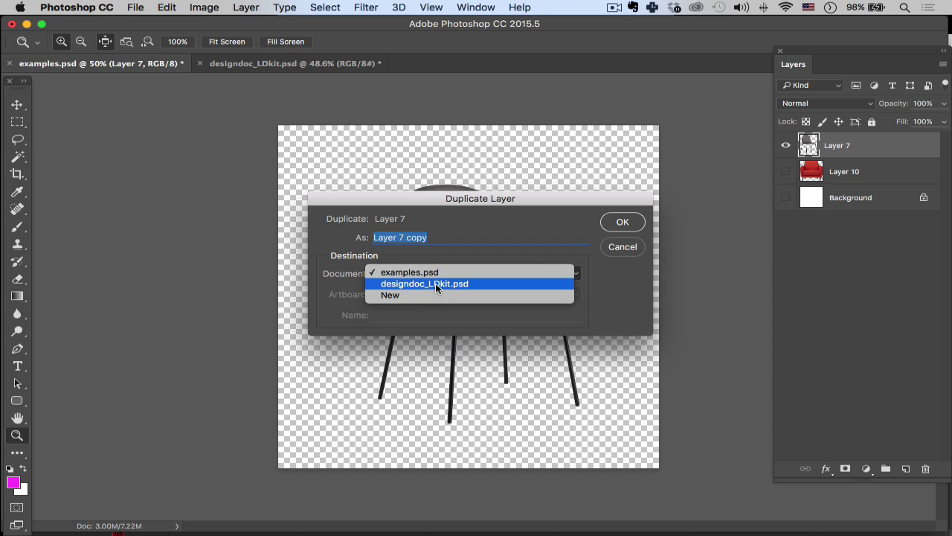
click(437, 284)
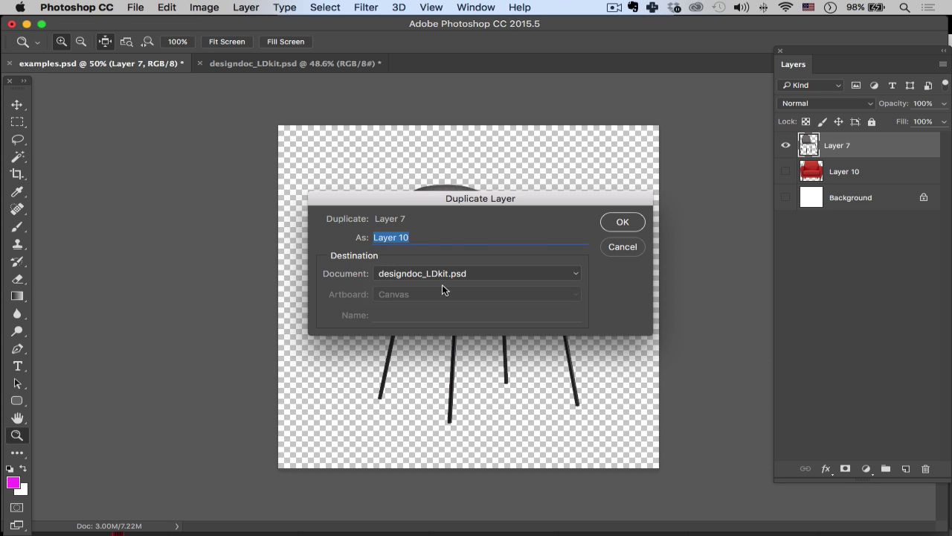
click(621, 222)
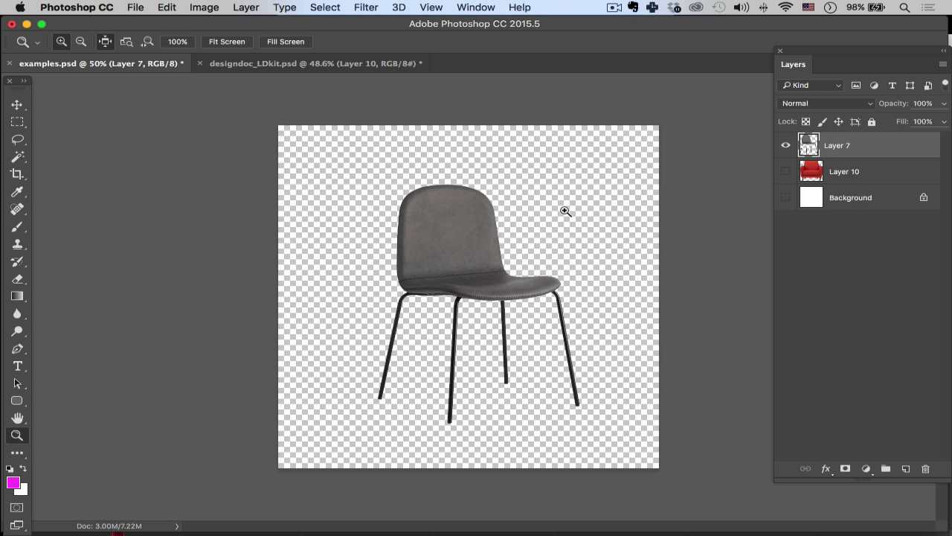
- Scale the copied chair to about 61% in front of the living-room window
click(295, 64)
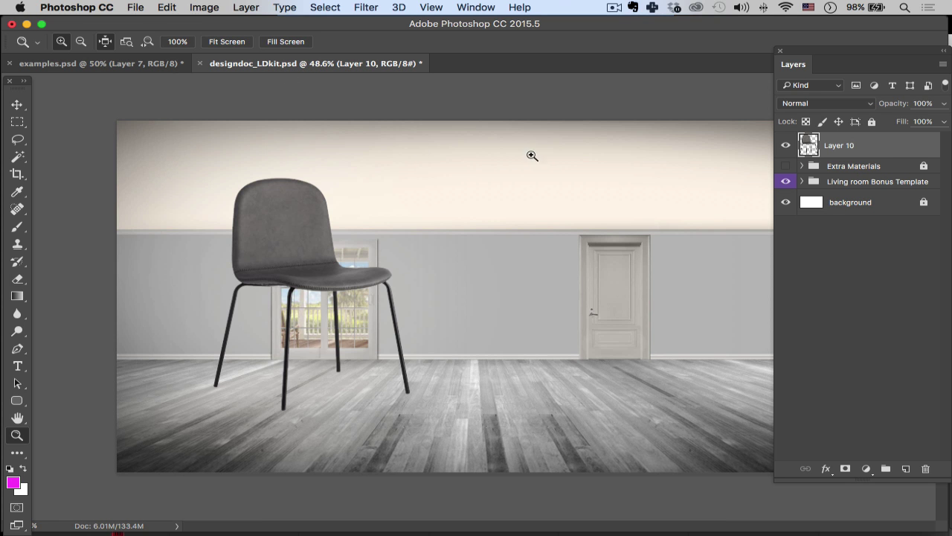
click(785, 145)
click(785, 145)
key(super+t)
drag(409, 179, 372, 224)
key(Return)
key(z)
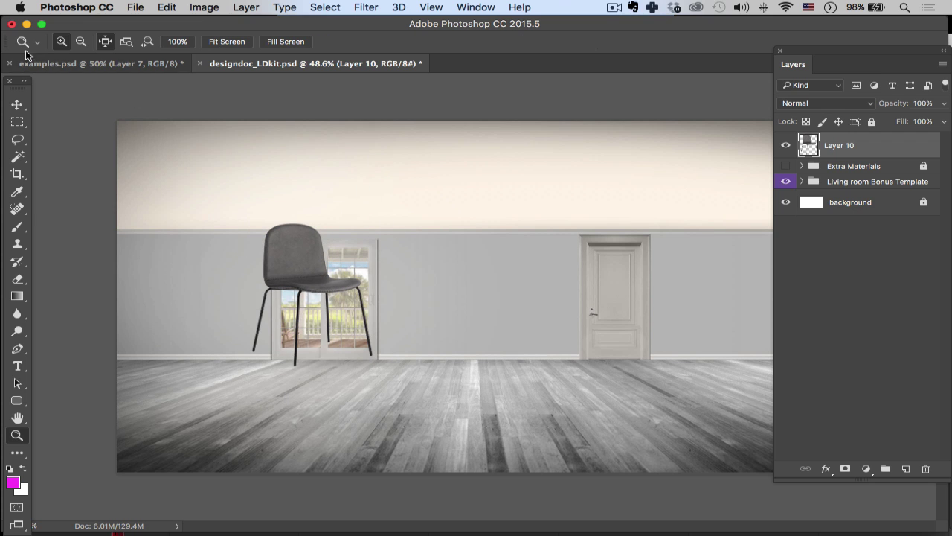
mouse_move(9, 50)
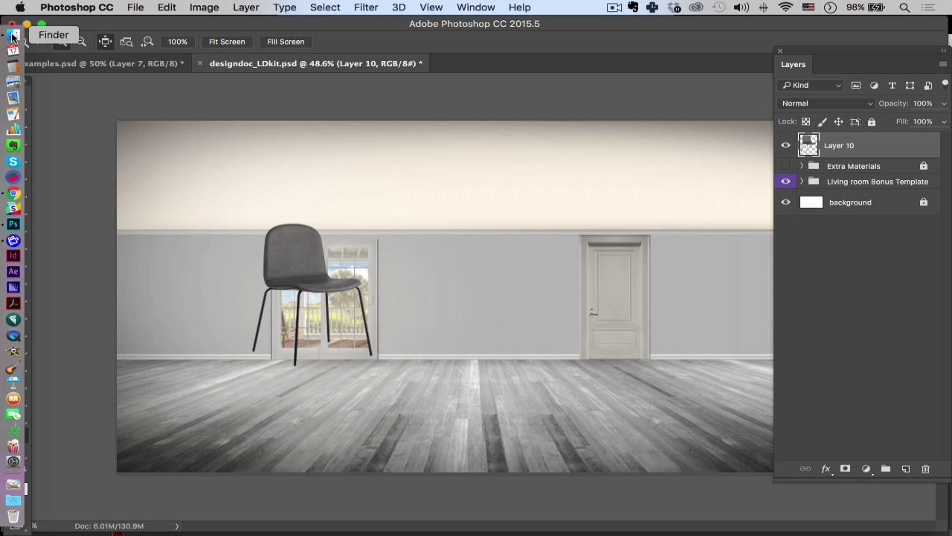
- Drag the art, chair, light, rug, shelves and table PNGs from Finder onto the living-room canvas
click(11, 37)
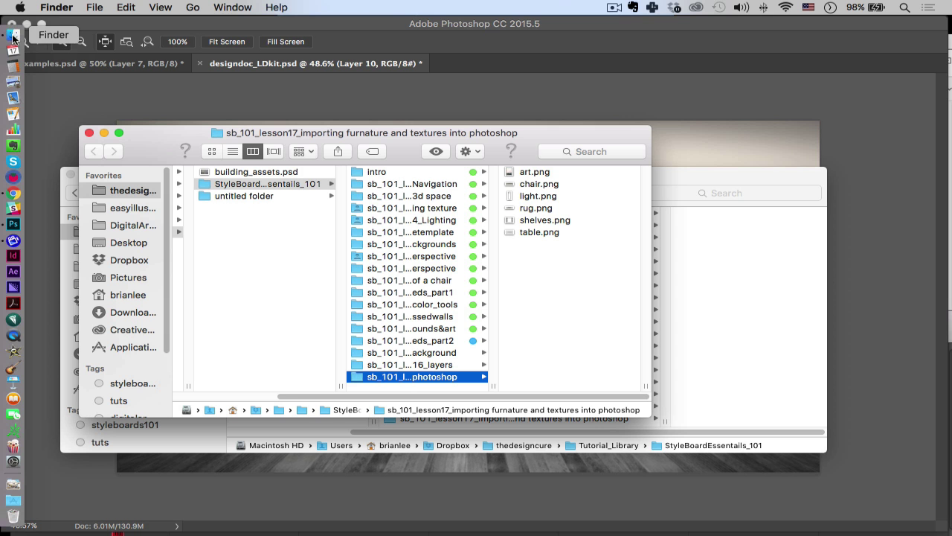
drag(548, 153, 539, 150)
drag(545, 272, 511, 224)
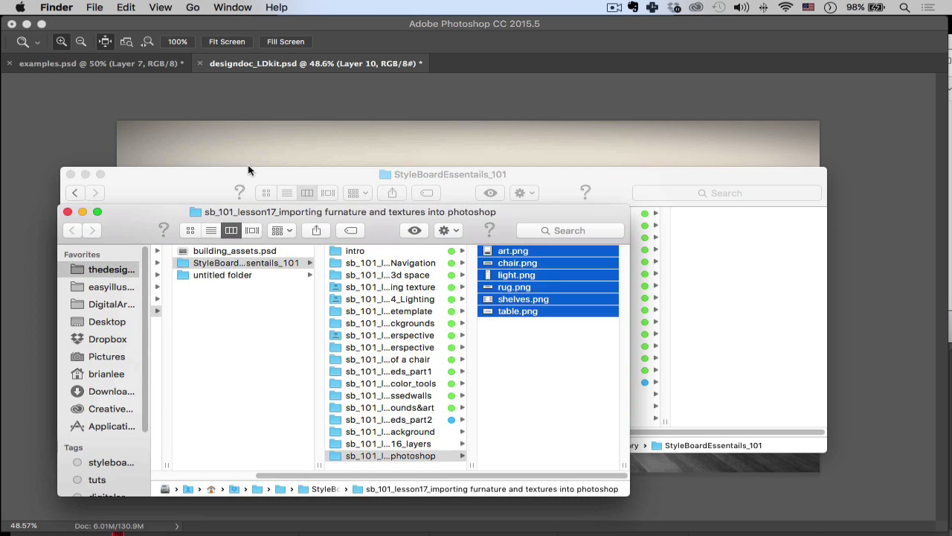
click(85, 174)
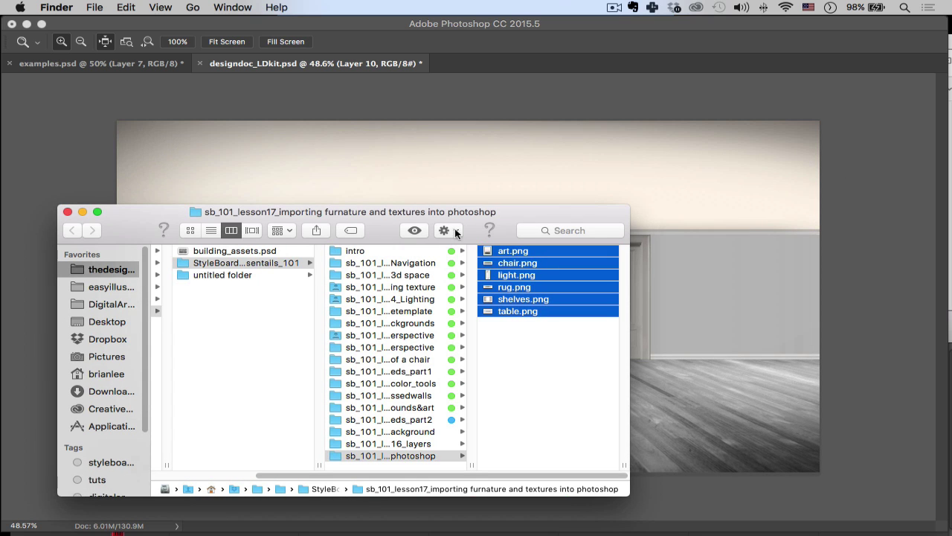
drag(535, 219, 446, 237)
drag(468, 282, 594, 328)
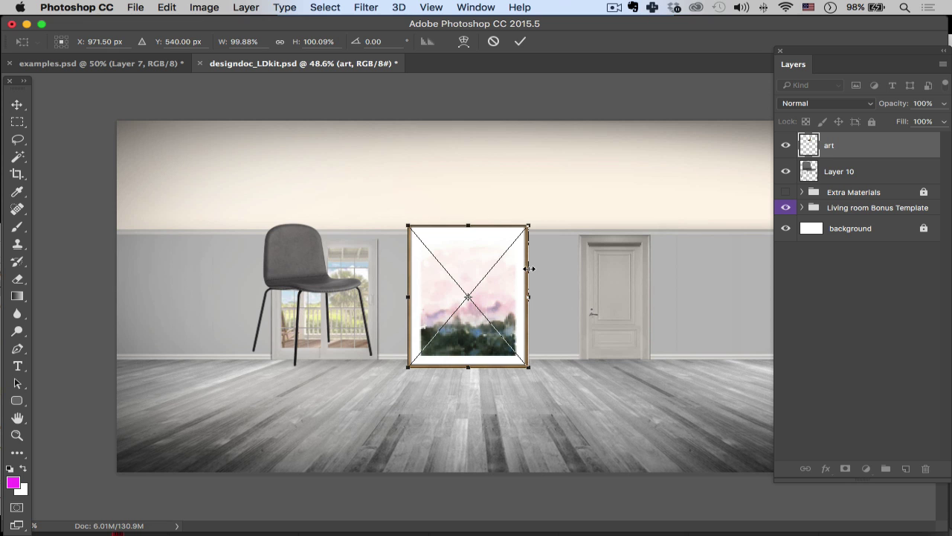
- Commit each placed image (art, sofa, lamp, rug, shelves, table), undoing the rug's resize
key(Return)
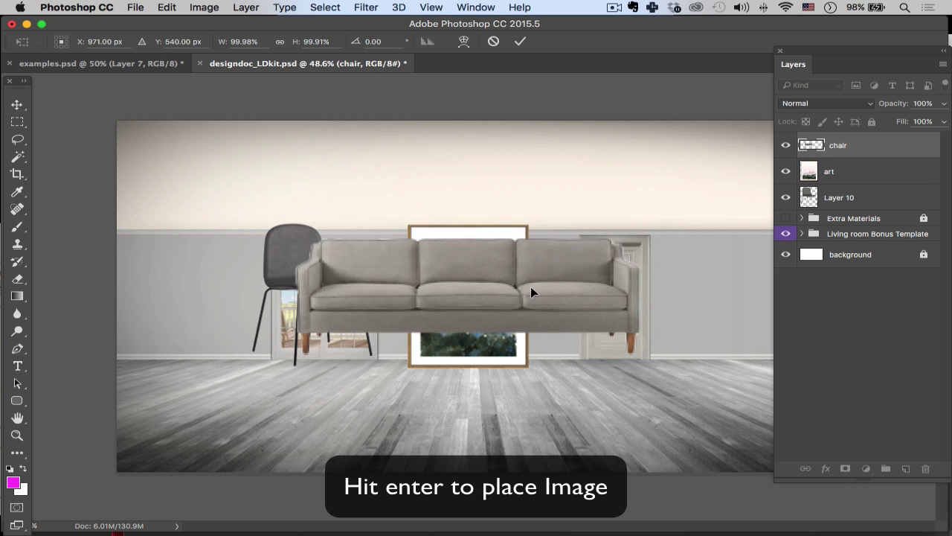
key(Return)
key(Return)
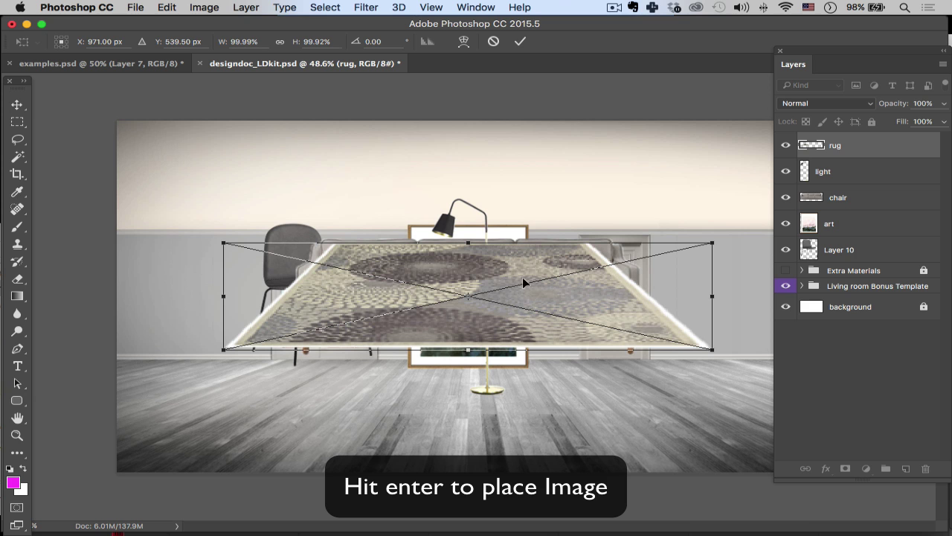
mouse_move(713, 242)
mouse_down()
mouse_move(694, 277)
mouse_move(695, 232)
mouse_move(696, 244)
mouse_up()
key(ctrl+z)
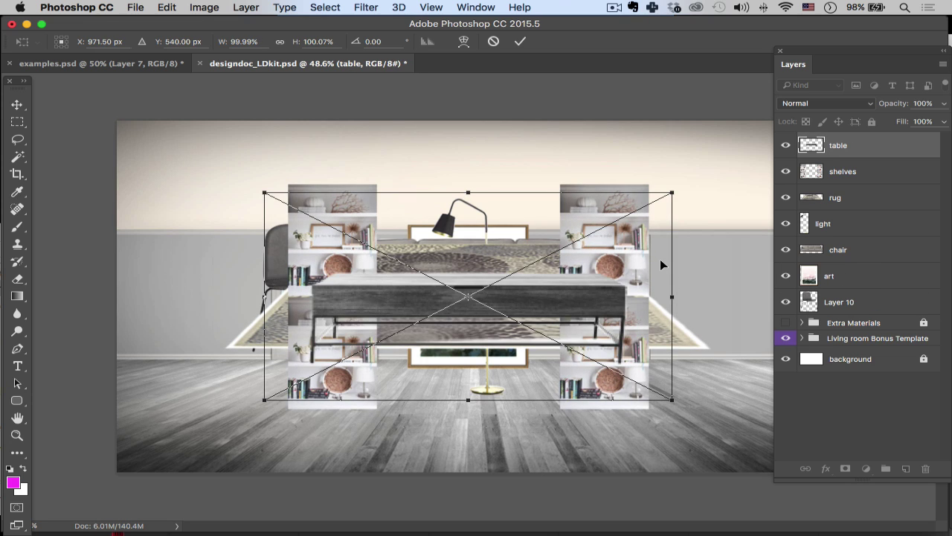
key(Return)
key(z)
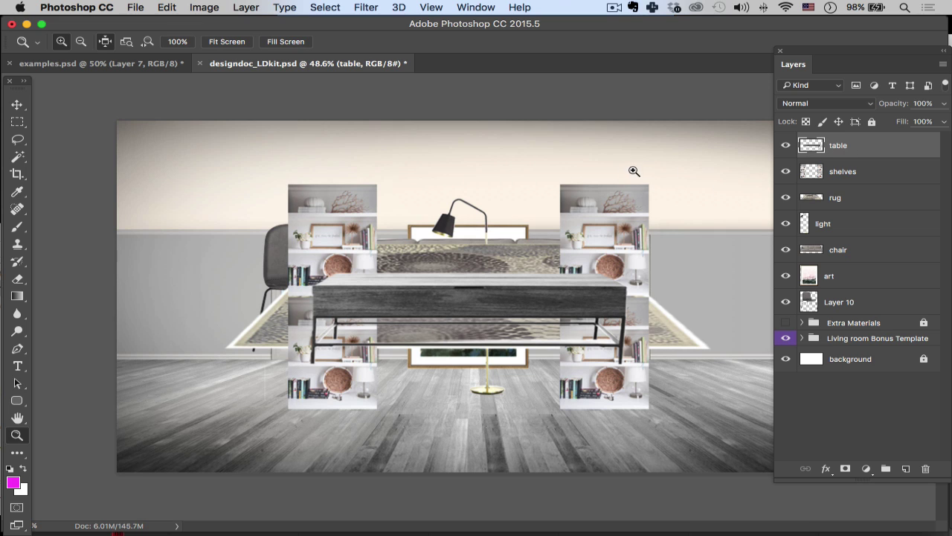
- Reposition the table slightly right and down with the Move tool
key(v)
drag(551, 292, 477, 292)
drag(538, 308, 628, 330)
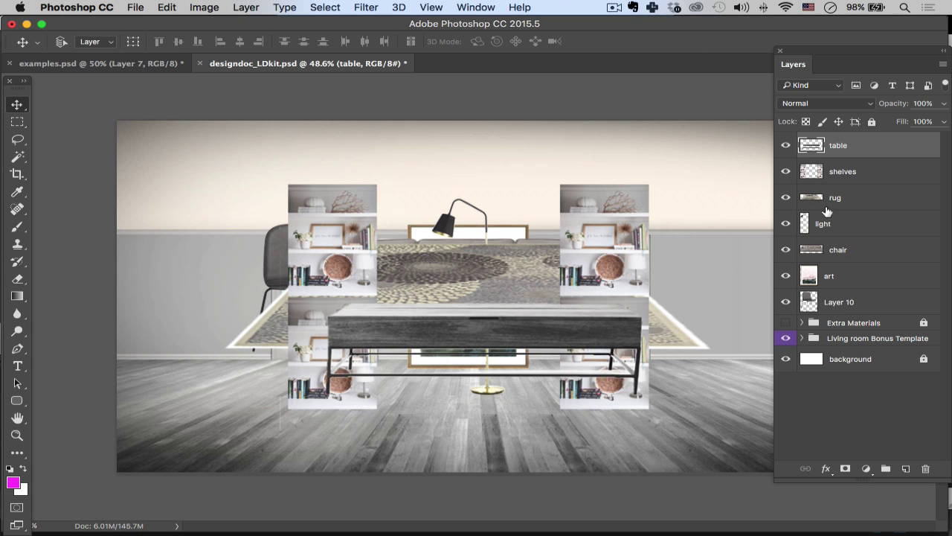
- Hide Layer 10, art, chair, light, rug, shelves and table, then view the empty room full-screen
click(785, 302)
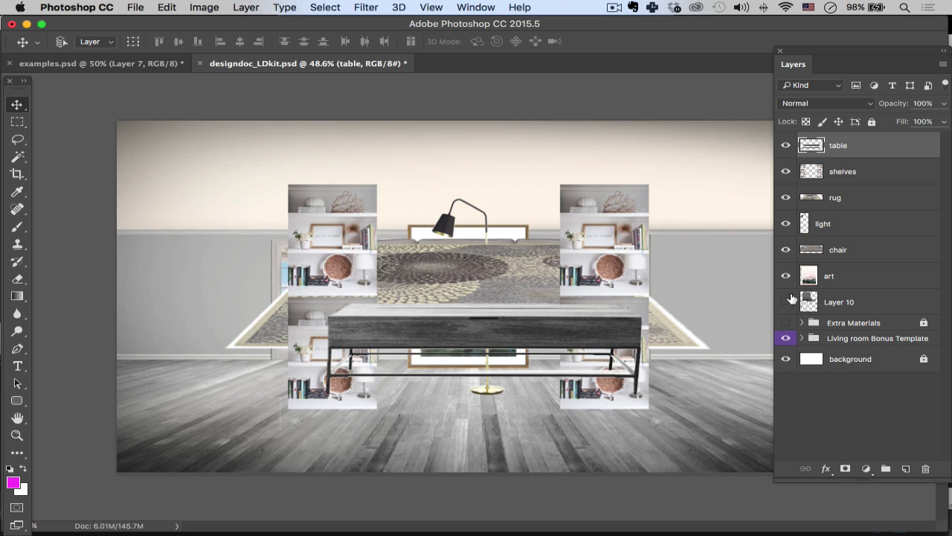
click(786, 275)
drag(783, 257, 785, 145)
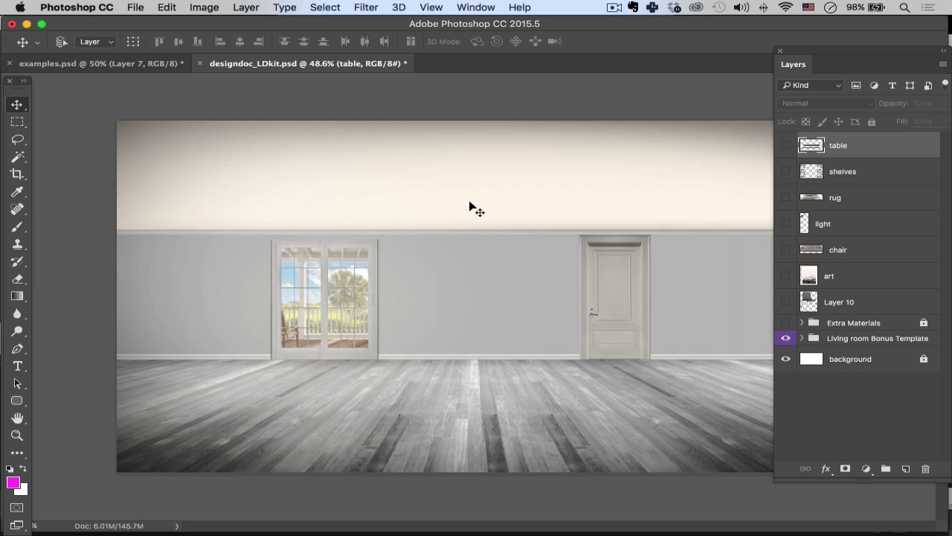
key(f)
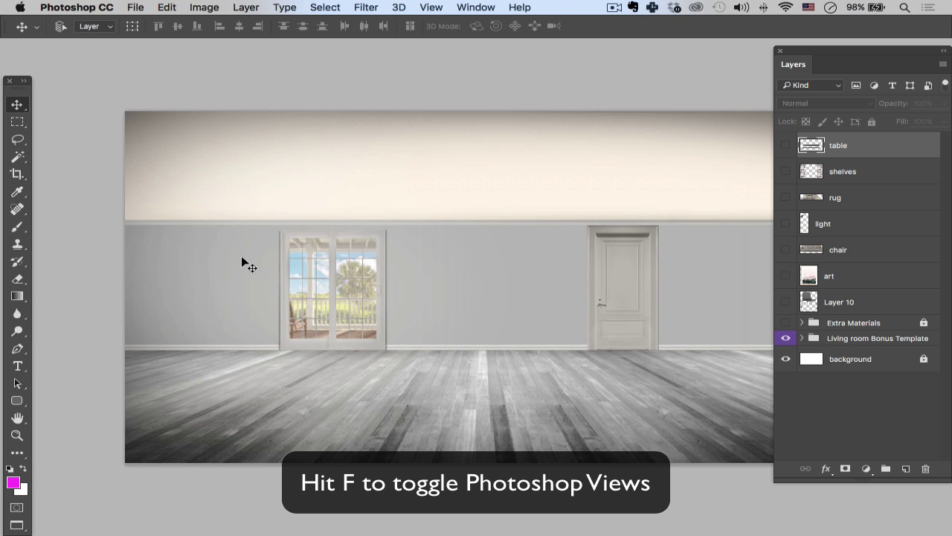
drag(421, 362, 336, 322)
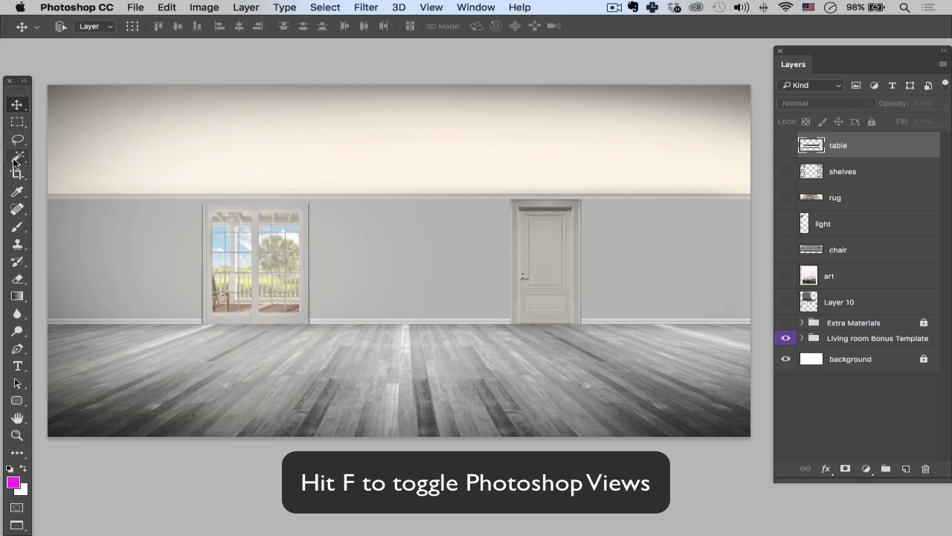
- Preview the cream striped, grey linen and beige wallpaper textures in Chrome's image results
click(4, 183)
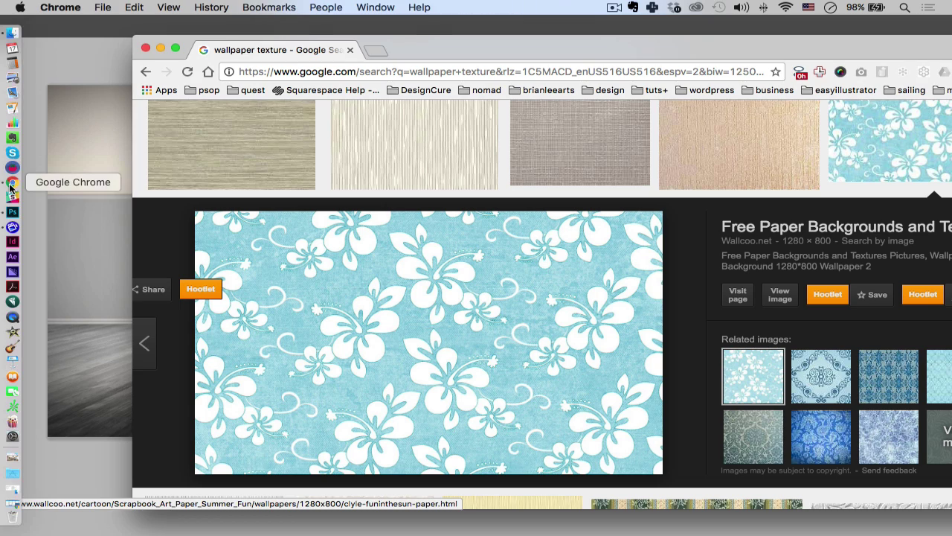
drag(394, 52, 456, 68)
click(521, 165)
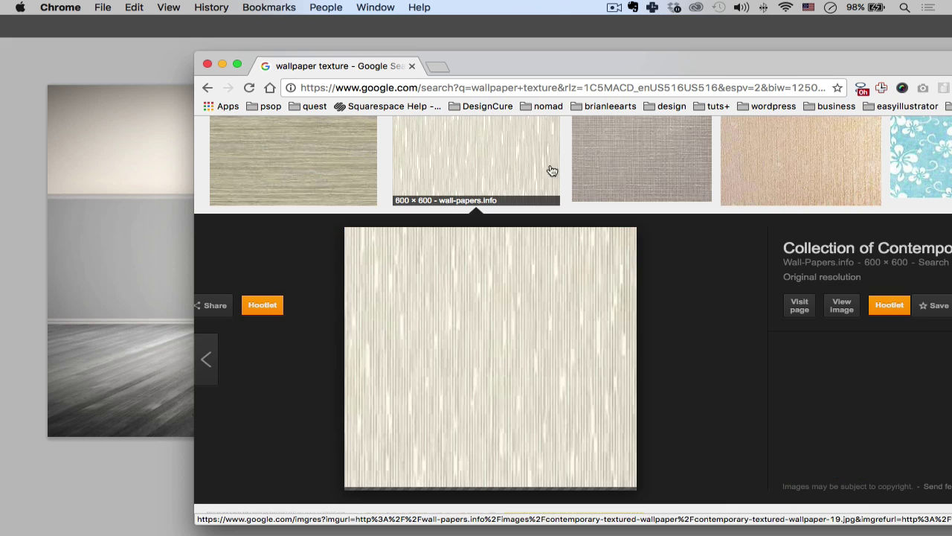
click(606, 165)
click(855, 175)
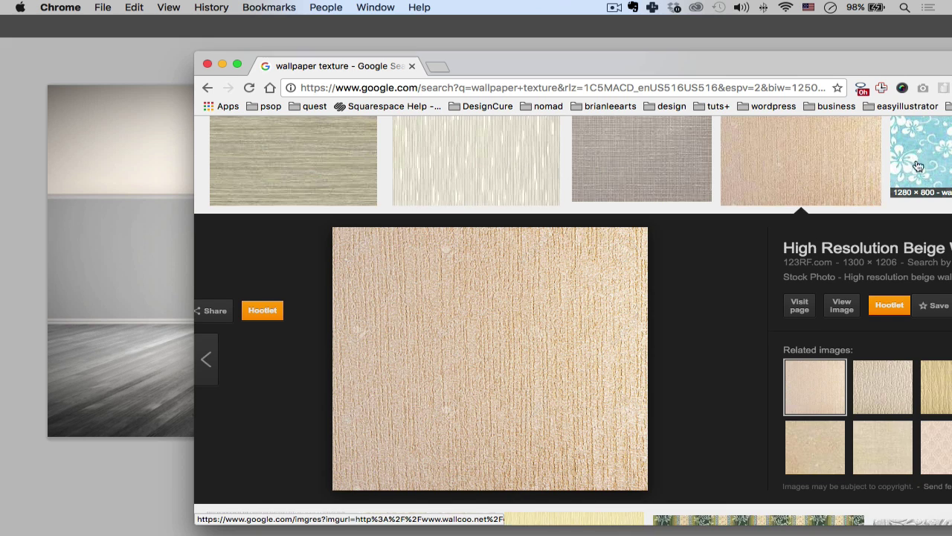
- Drag the blue floral wallpaper preview into the room document as a new layer
click(915, 168)
drag(484, 62, 736, 25)
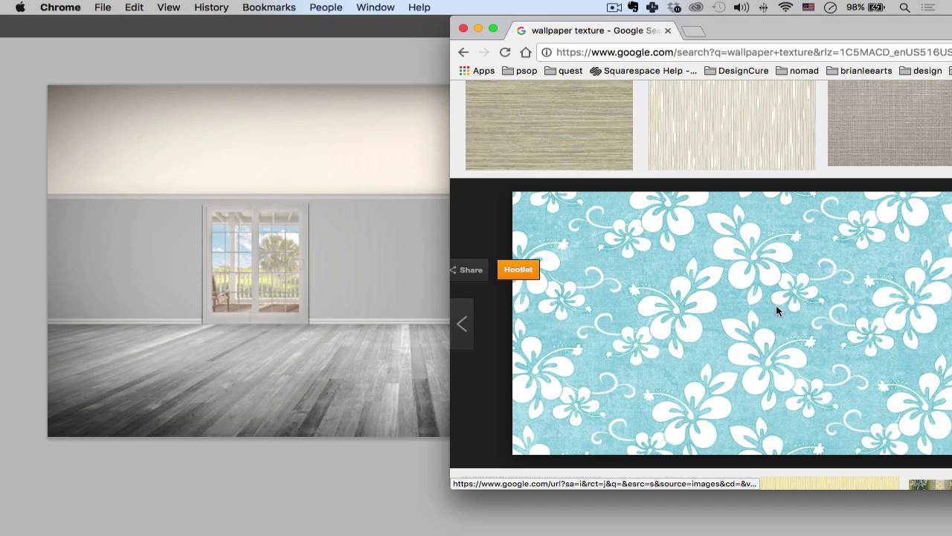
drag(778, 310, 320, 309)
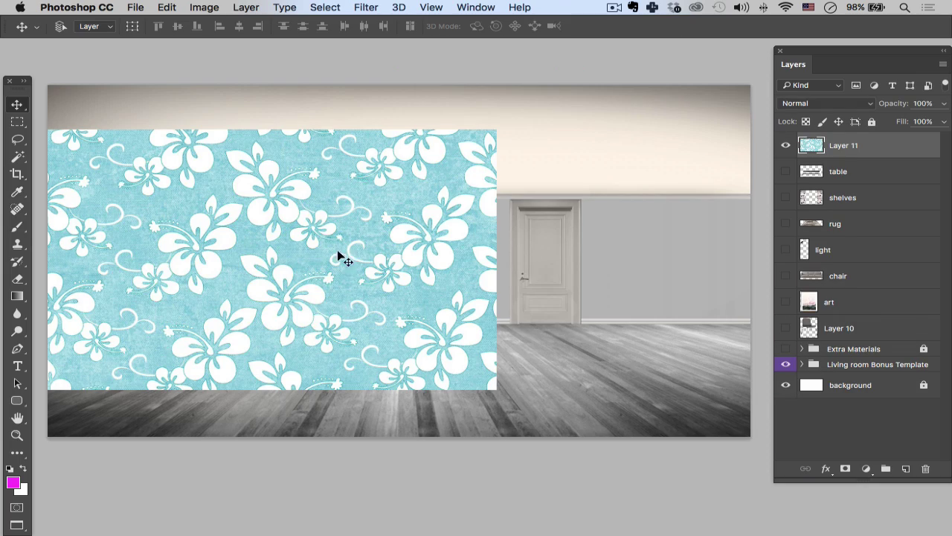
- Move the floral Layer 11 to the centre of the room canvas
drag(395, 284, 519, 286)
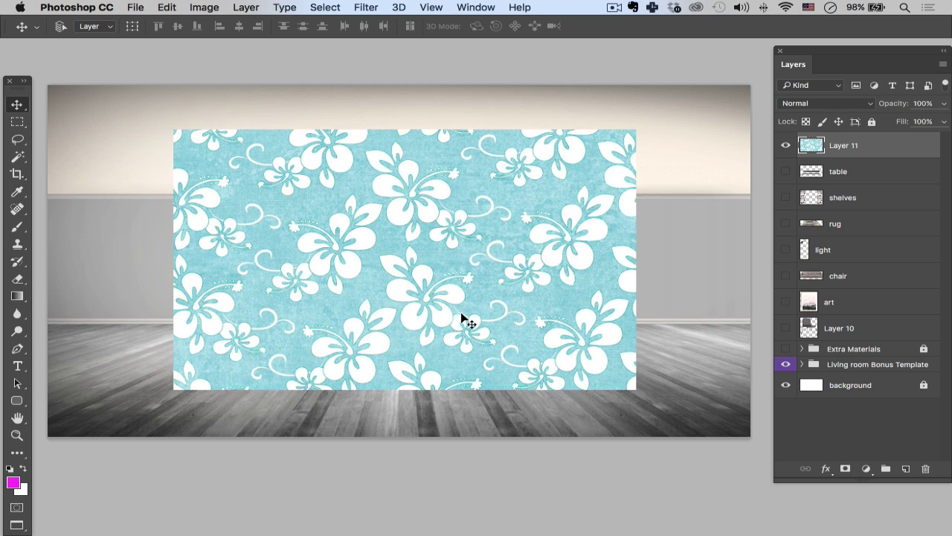
mouse_move(2, 151)
- Drop the blue hibiscus wallpaper from Chrome onto Photoshop's Dock icon to open it as a new document
click(12, 182)
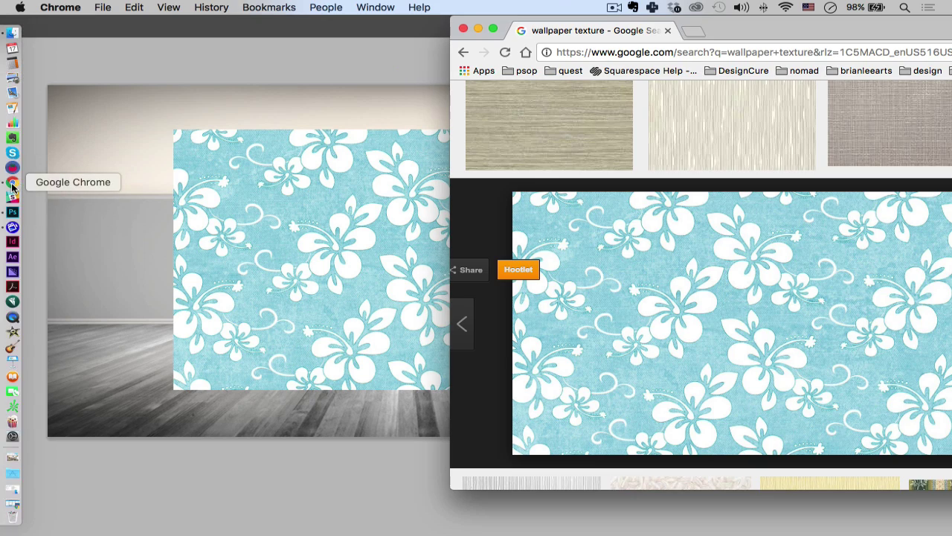
drag(761, 255, 10, 215)
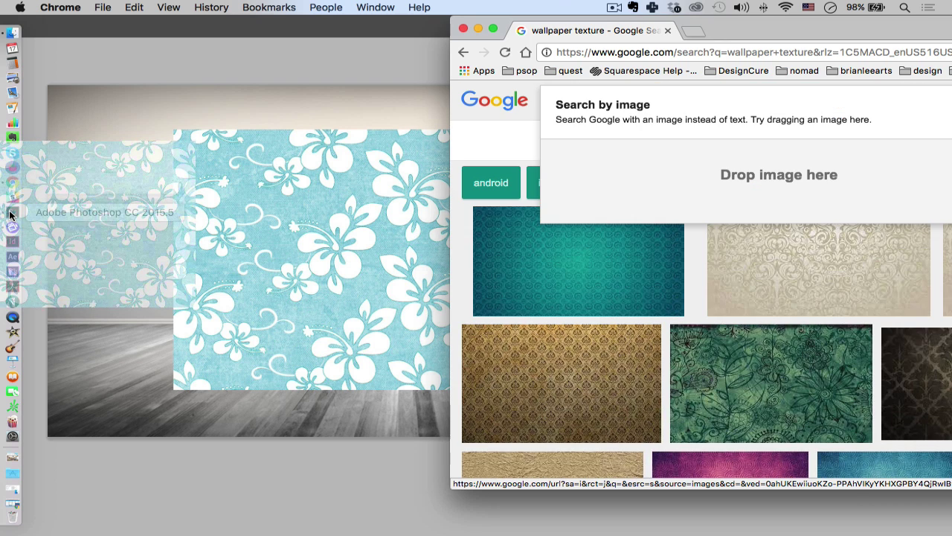
click(11, 214)
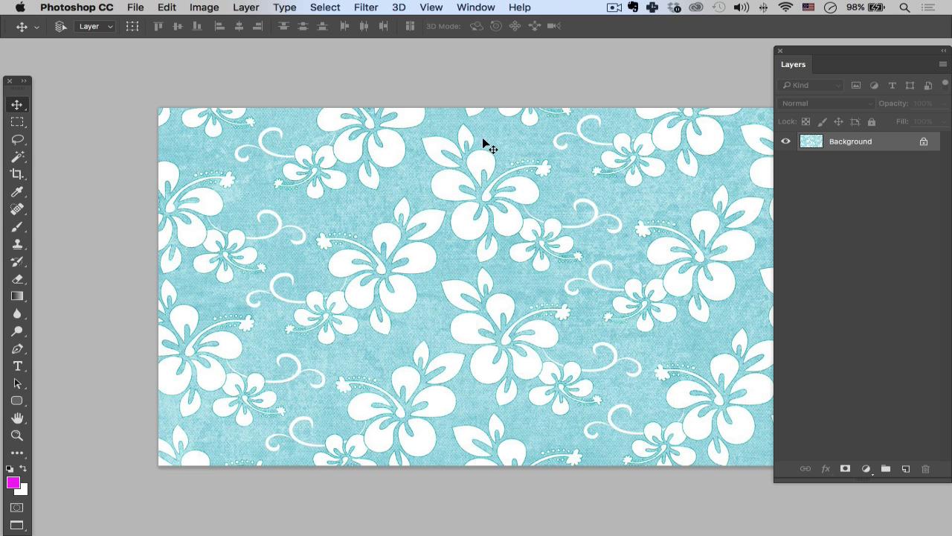
- Return to standard screen mode in designdoc_LDkit.psd and confirm floral Layer 11 is visible
key(shift+f)
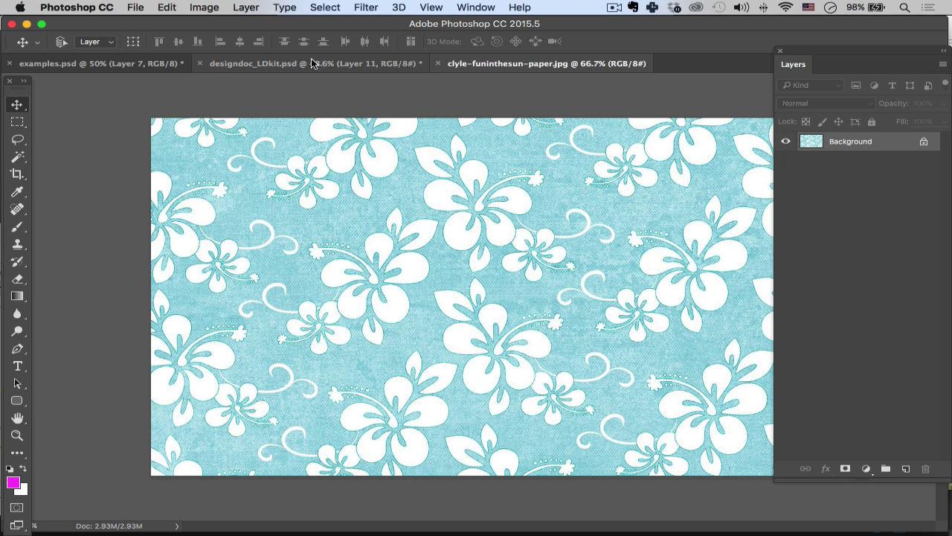
click(269, 64)
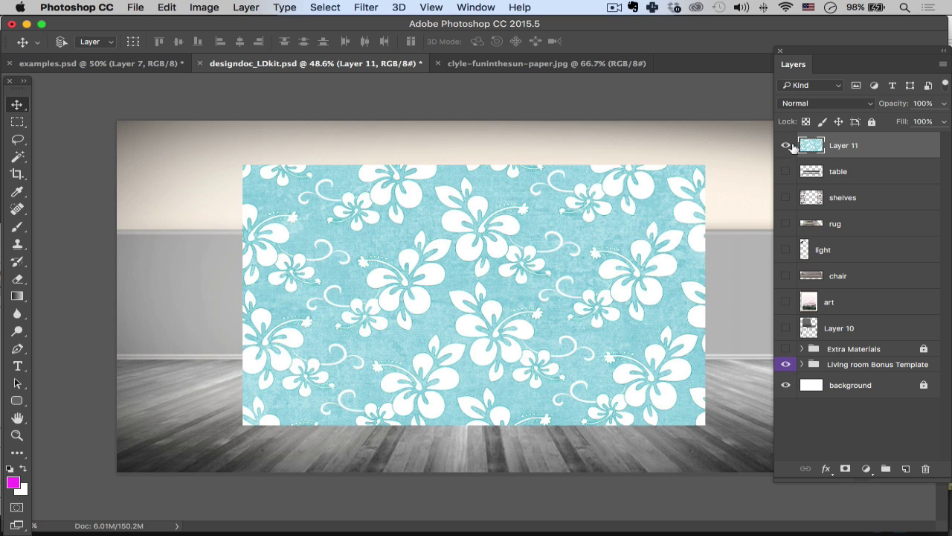
click(784, 147)
click(785, 146)
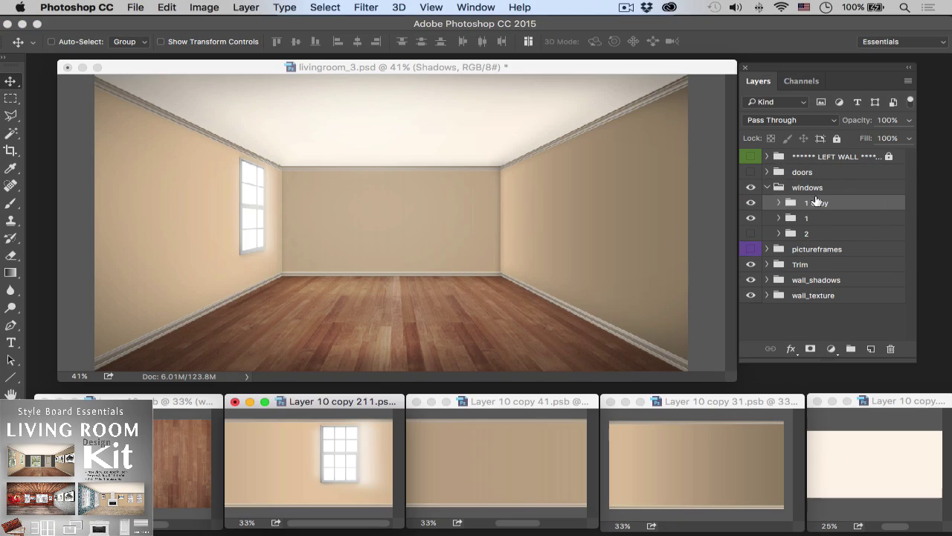
- Show the picture frame layer and the left wall group with its three framed palm prints
drag(361, 487, 272, 477)
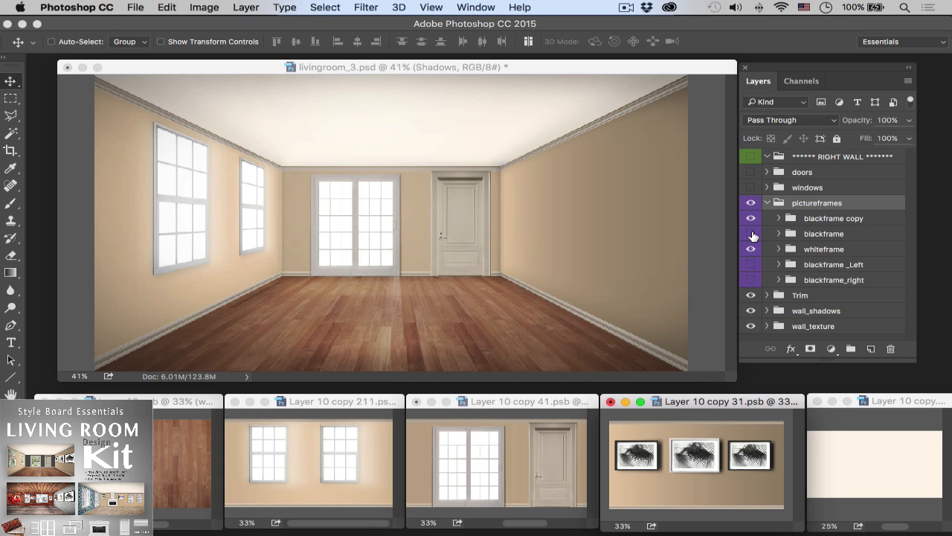
click(752, 234)
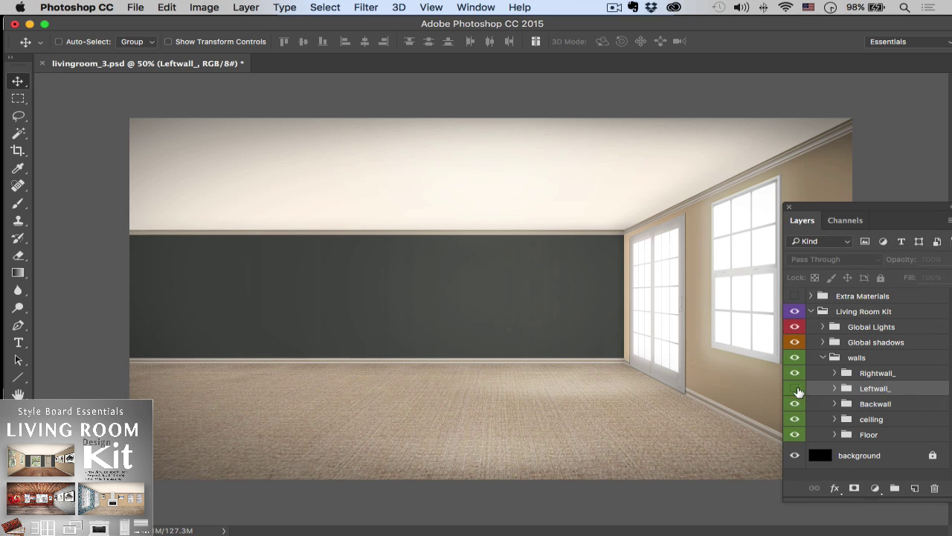
click(794, 388)
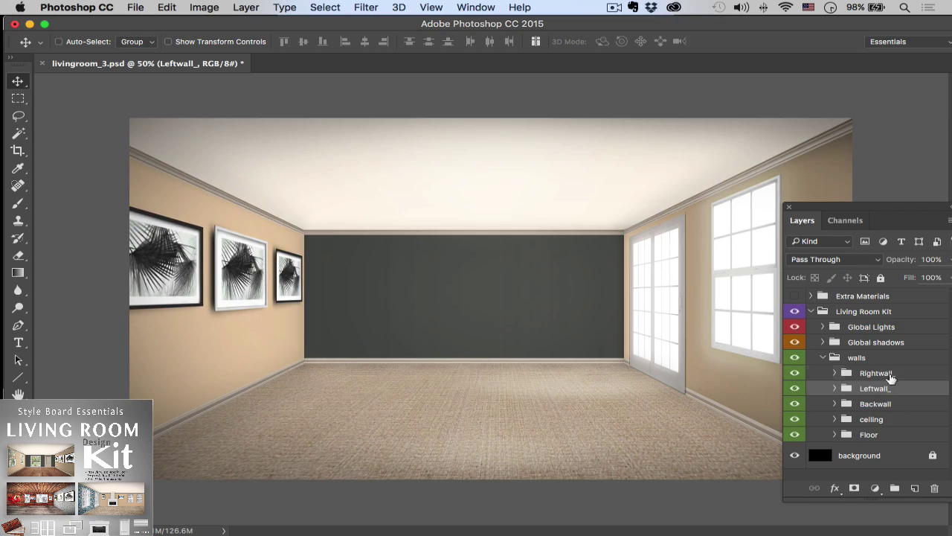